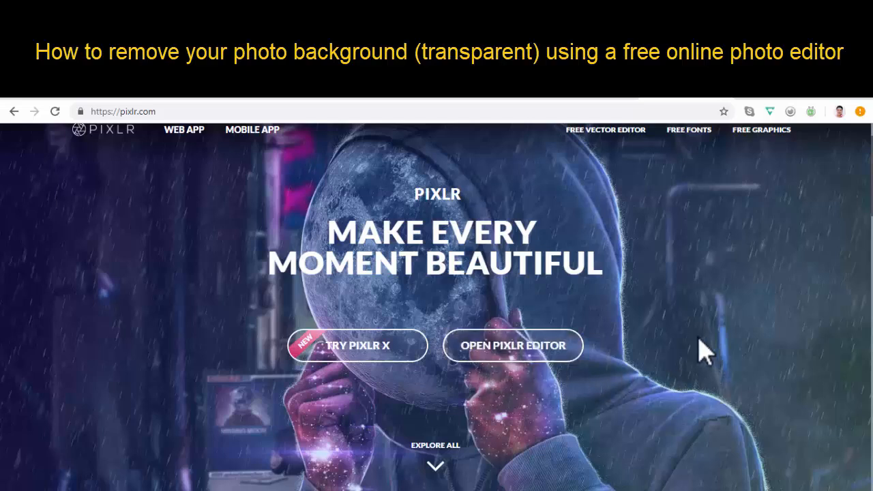
Launch Pixlr Editor, choose to open an image from the computer, and browse to the Logitech Webcam folder in Pictures
{"action": "left_click", "coordinate": [527, 348]}
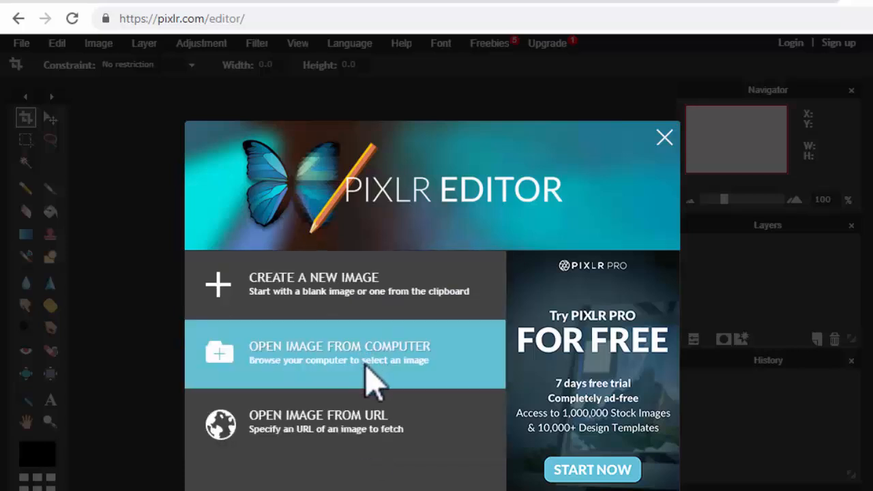
{"action": "left_click", "coordinate": [349, 357]}
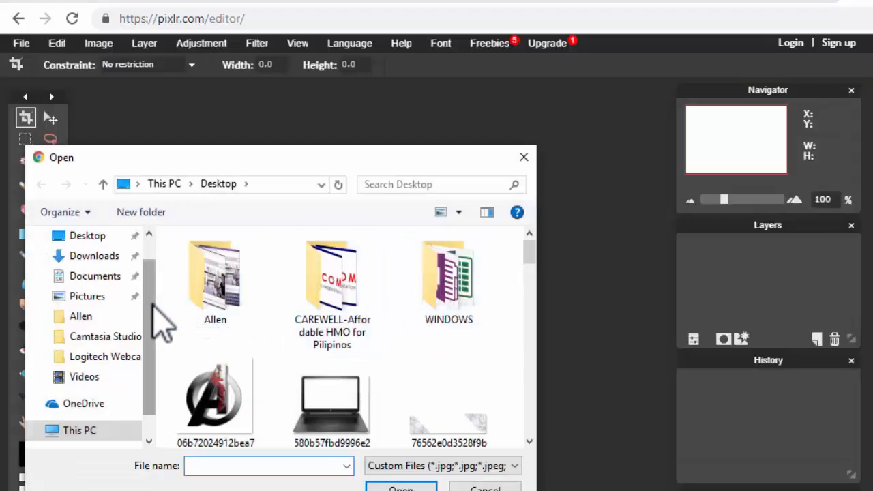
{"action": "scroll", "coordinate": [158, 274], "scroll_direction": "up", "scroll_amount": 1}
{"action": "left_click", "coordinate": [111, 273]}
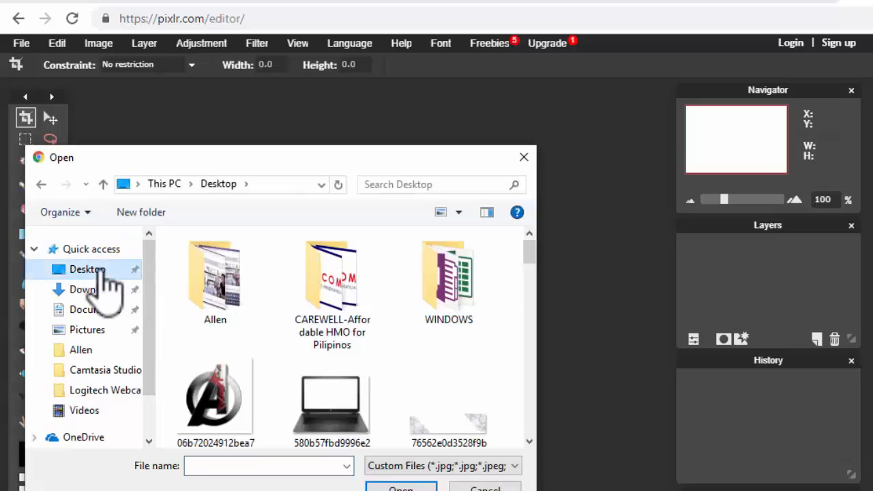
{"action": "left_click", "coordinate": [85, 330]}
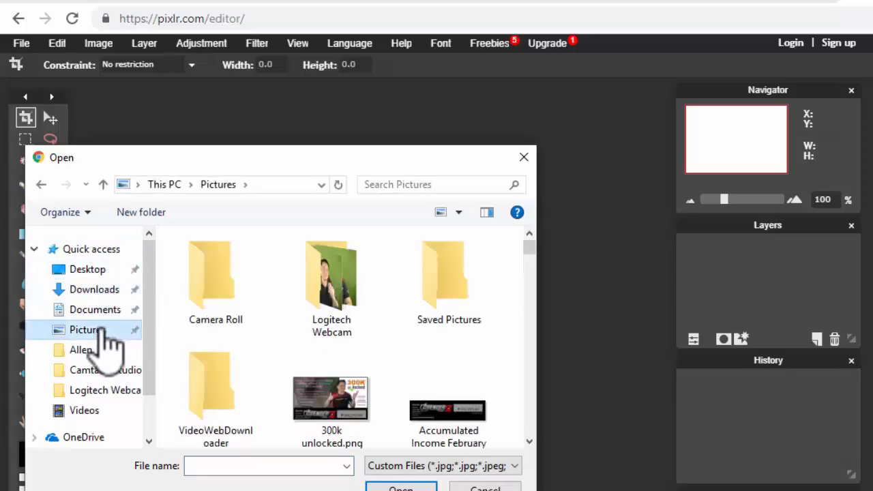
{"action": "double_click", "coordinate": [321, 293]}
Open Picture 39.jpg from the Logitech Webcam folder and unlock its Background layer
{"action": "scroll", "coordinate": [321, 294], "scroll_direction": "down", "scroll_amount": 5}
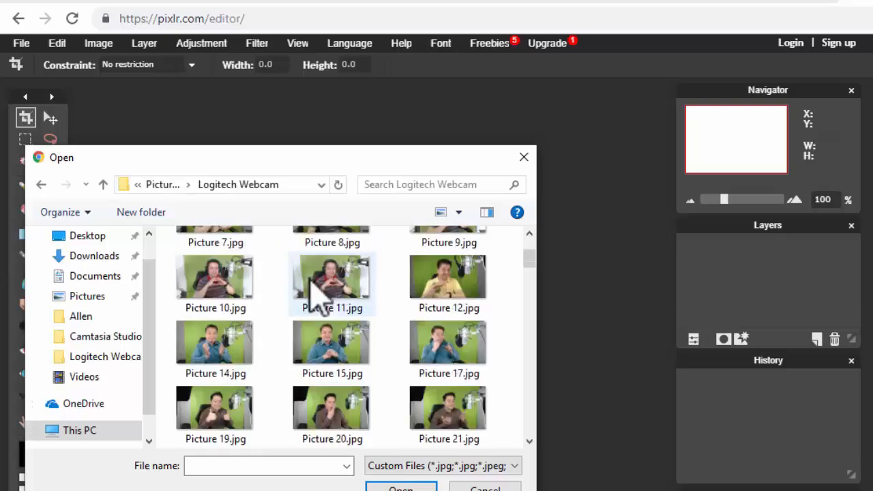
{"action": "scroll", "coordinate": [312, 288], "scroll_direction": "down", "scroll_amount": 5}
{"action": "scroll", "coordinate": [312, 321], "scroll_direction": "down", "scroll_amount": 5}
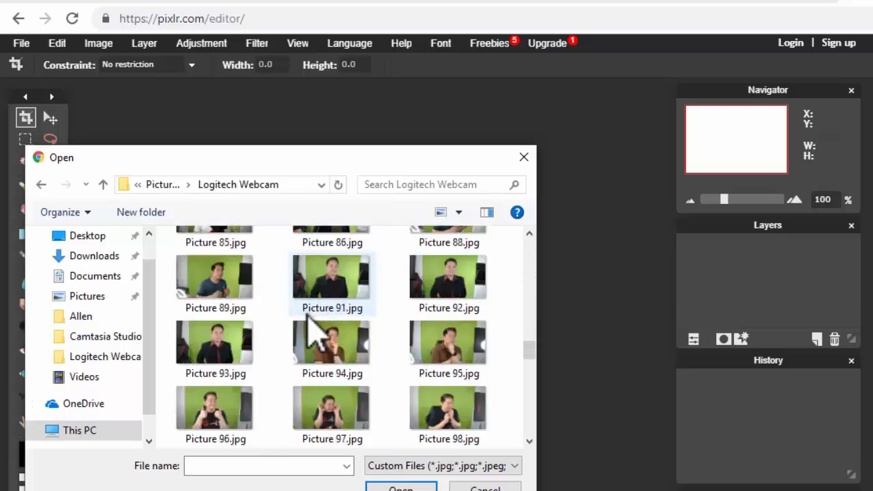
{"action": "scroll", "coordinate": [308, 321], "scroll_direction": "down", "scroll_amount": 7}
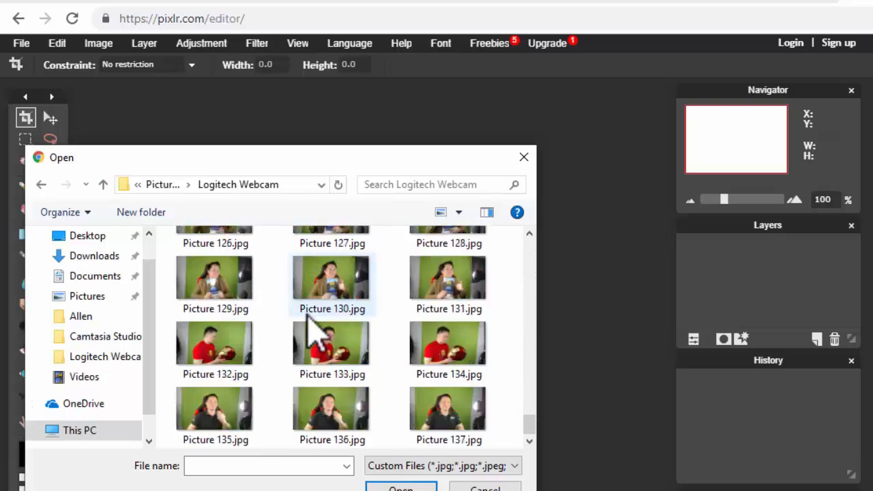
{"action": "scroll", "coordinate": [372, 375], "scroll_direction": "up", "scroll_amount": 9}
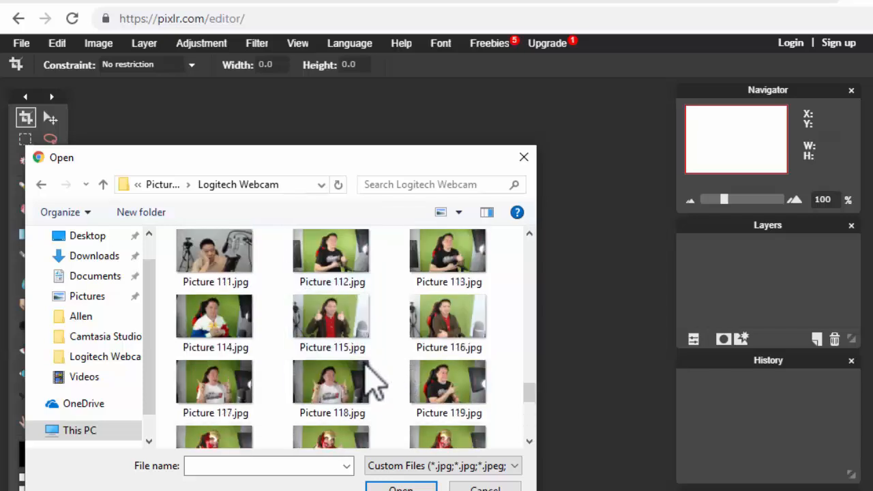
{"action": "scroll", "coordinate": [372, 380], "scroll_direction": "up", "scroll_amount": 10}
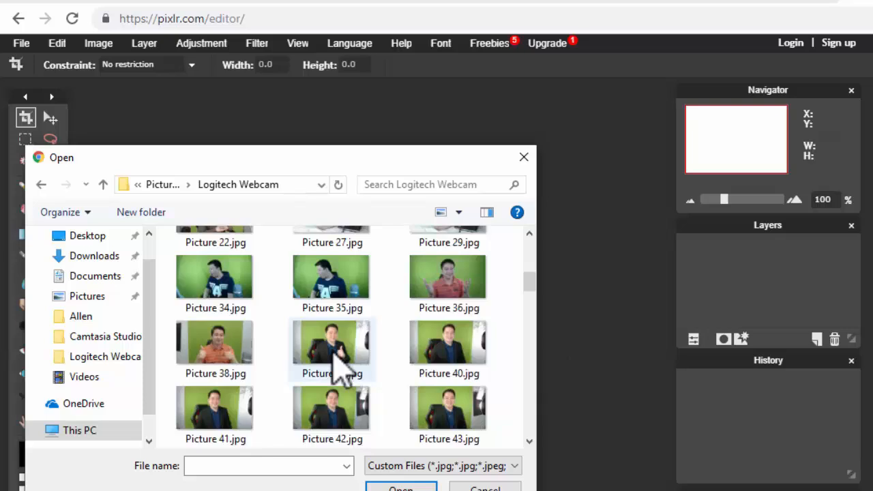
{"action": "left_click", "coordinate": [336, 360]}
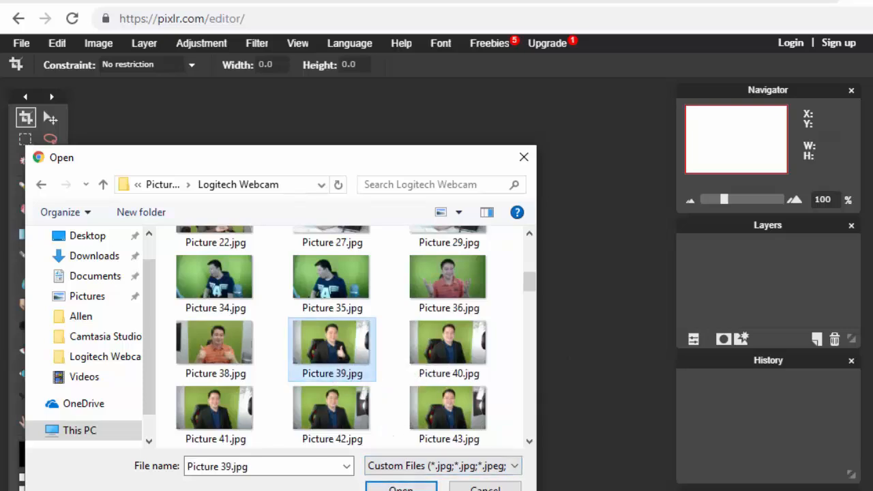
{"action": "left_click", "coordinate": [401, 488]}
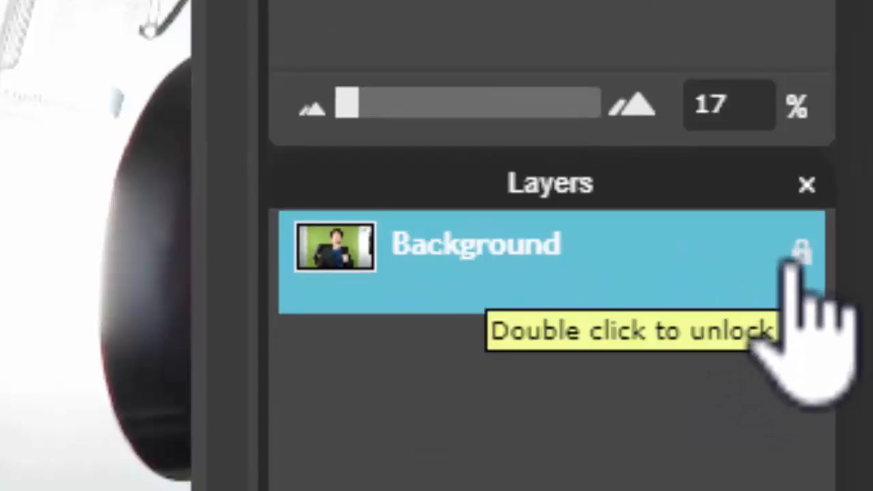
{"action": "double_click", "coordinate": [804, 247]}
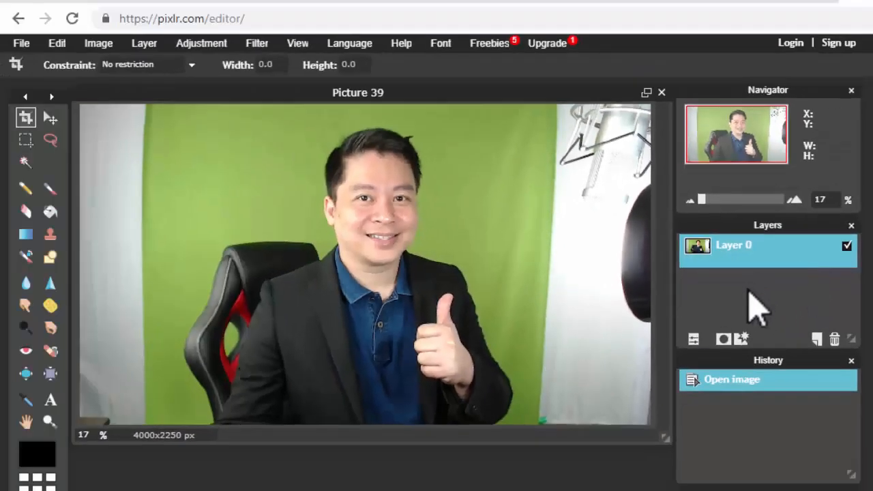
Crop the photo to the man, chair and green backdrop, about 2453 x 2153 px, cutting off the white side areas
{"action": "left_click", "coordinate": [26, 163]}
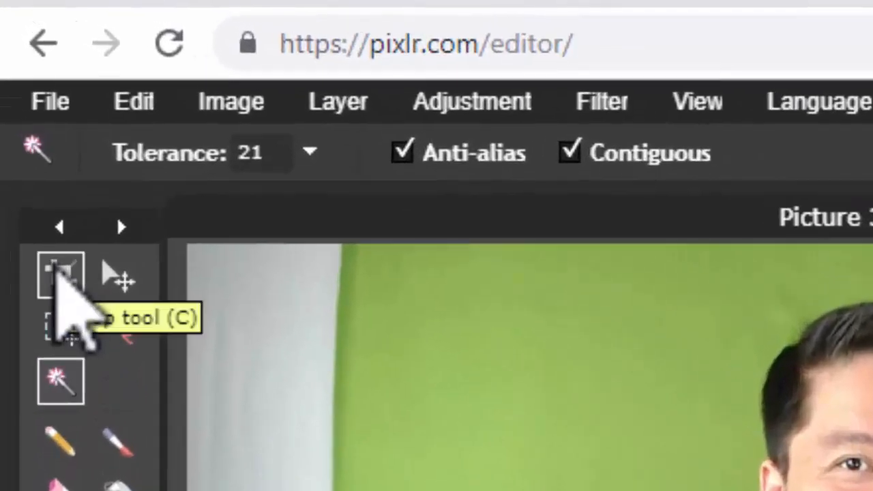
{"action": "left_click", "coordinate": [56, 261]}
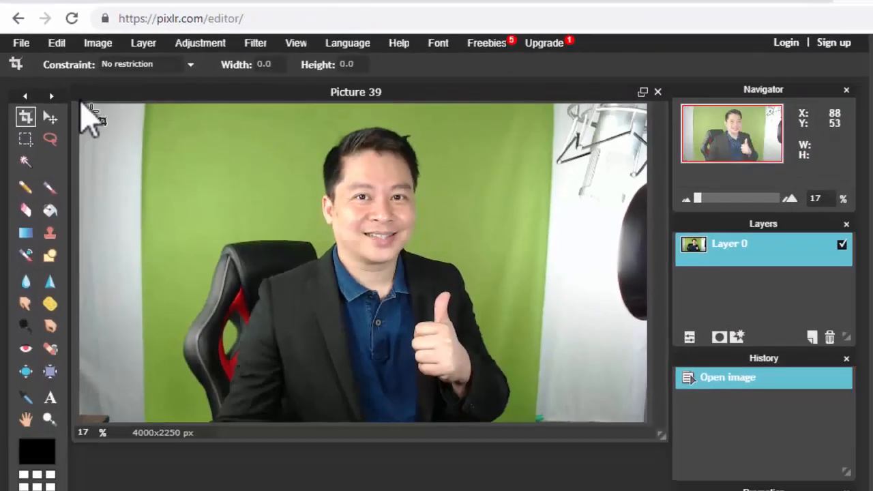
{"action": "left_click_drag", "start_coordinate": [82, 105], "coordinate": [653, 468]}
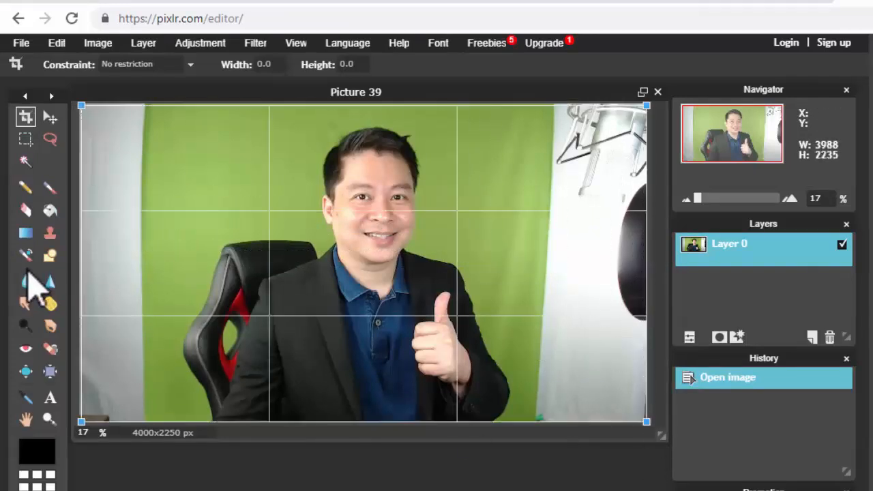
{"action": "left_click_drag", "start_coordinate": [82, 106], "coordinate": [177, 110]}
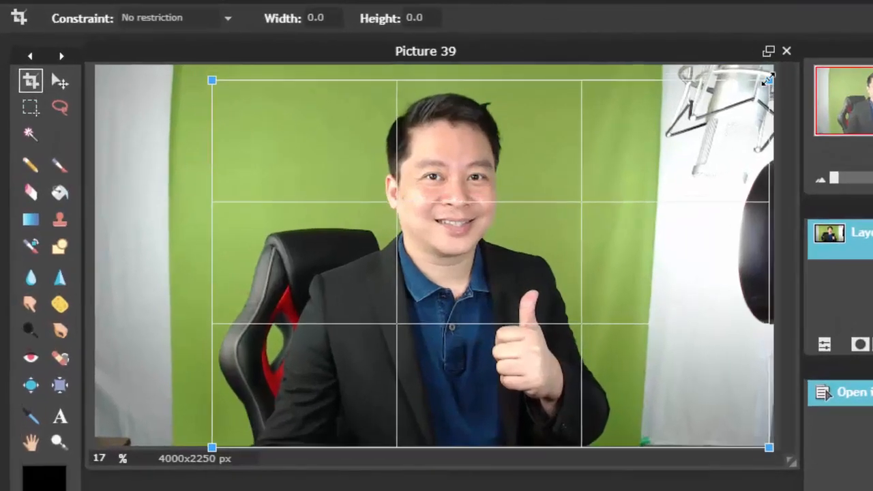
{"action": "left_click_drag", "start_coordinate": [647, 111], "coordinate": [550, 122]}
{"action": "left_click_drag", "start_coordinate": [657, 86], "coordinate": [627, 83]}
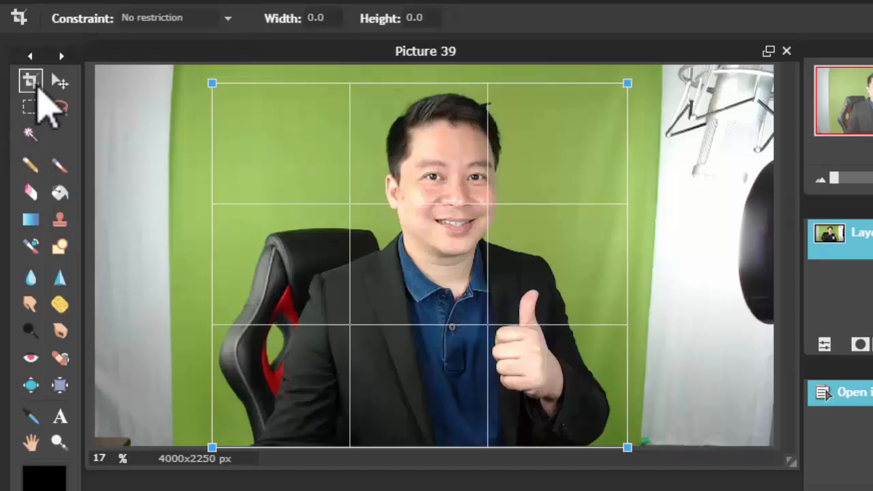
{"action": "left_click", "coordinate": [34, 81]}
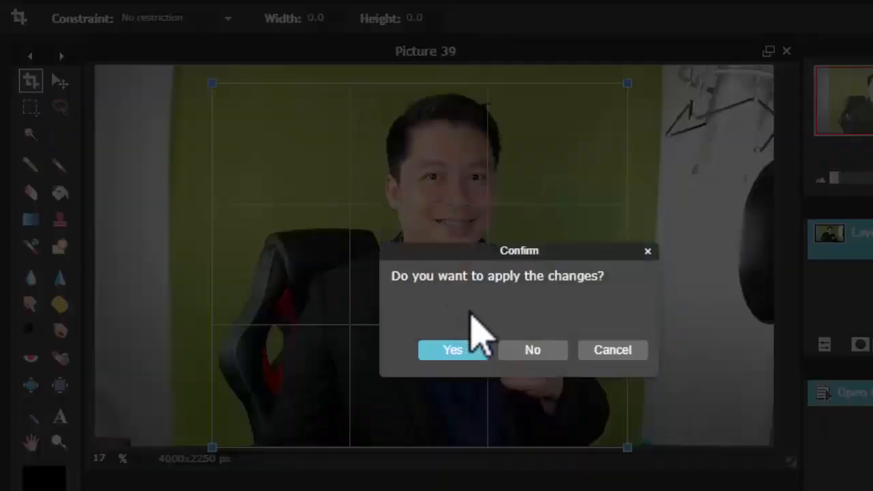
{"action": "left_click", "coordinate": [452, 351]}
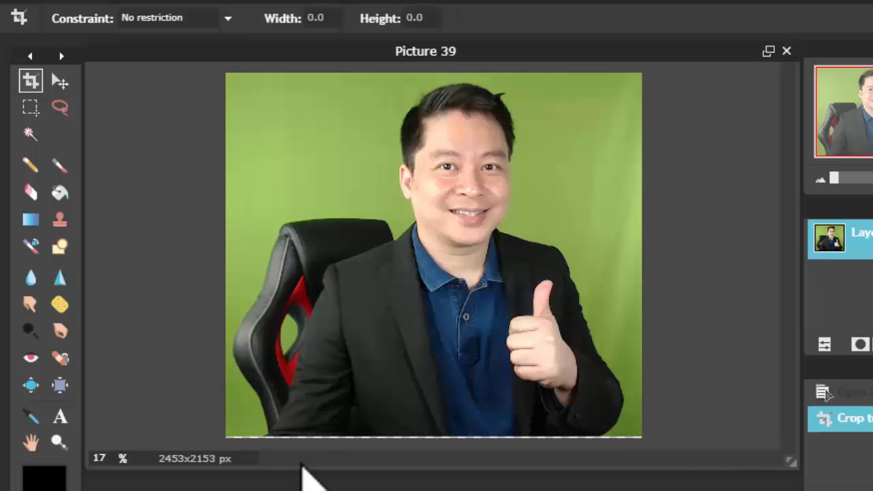
Crop the photo again at full width to about 2453 x 2129 px, trimming the thin transparent strip along its bottom edge
{"action": "left_click", "coordinate": [30, 83]}
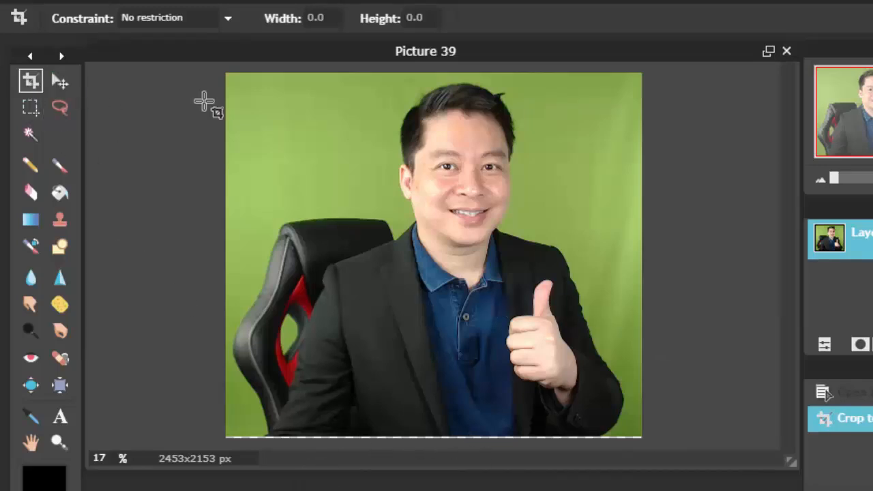
{"action": "left_click_drag", "start_coordinate": [224, 76], "coordinate": [657, 470]}
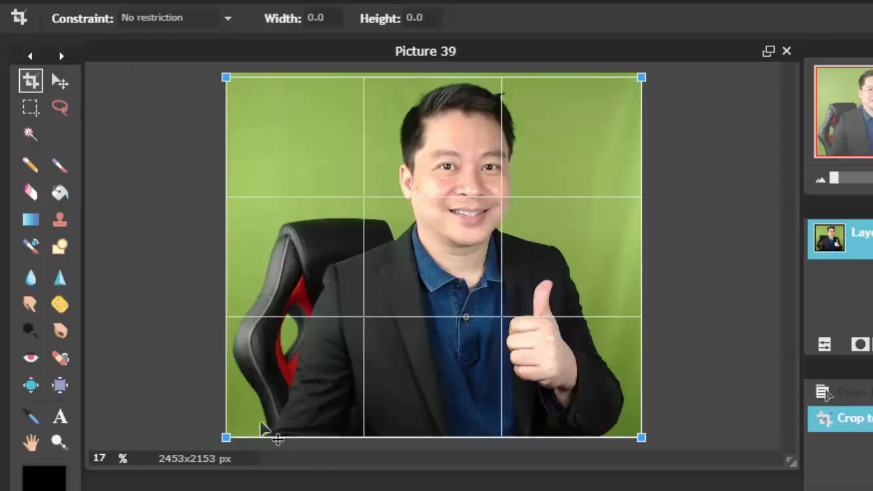
{"action": "mouse_move", "coordinate": [226, 438]}
{"action": "left_mouse_down"}
{"action": "mouse_move", "coordinate": [239, 412]}
{"action": "mouse_move", "coordinate": [234, 432]}
{"action": "left_mouse_up"}
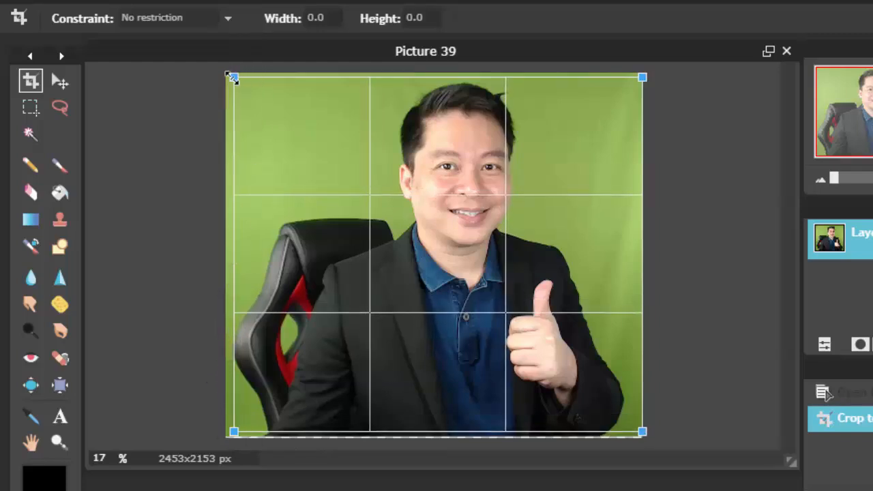
{"action": "left_click_drag", "start_coordinate": [232, 78], "coordinate": [164, 87]}
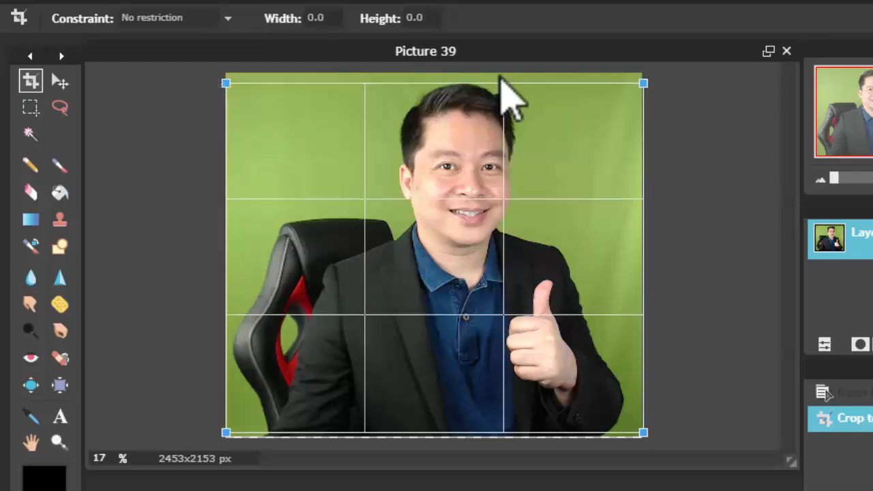
{"action": "left_click_drag", "start_coordinate": [643, 82], "coordinate": [641, 73]}
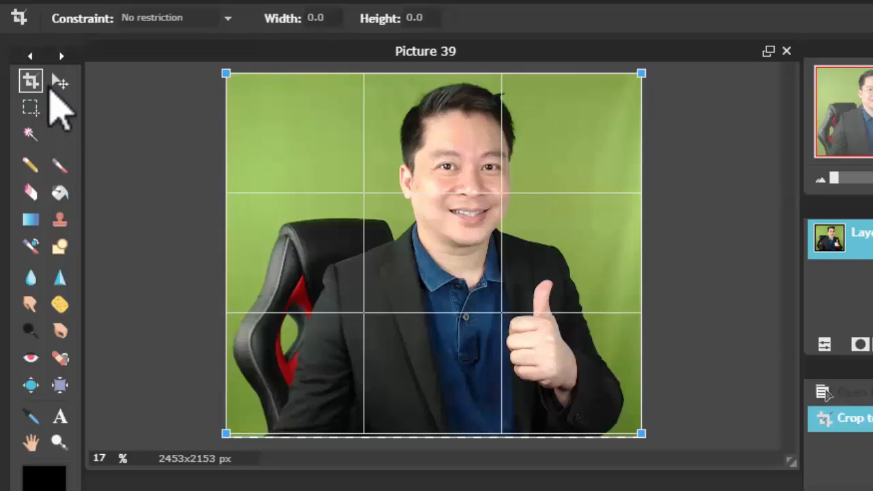
{"action": "left_click", "coordinate": [31, 85]}
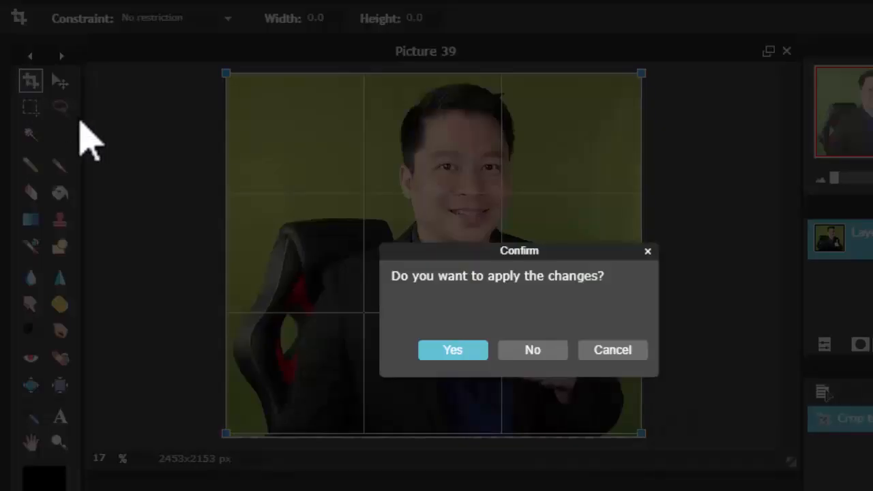
{"action": "left_click", "coordinate": [447, 349]}
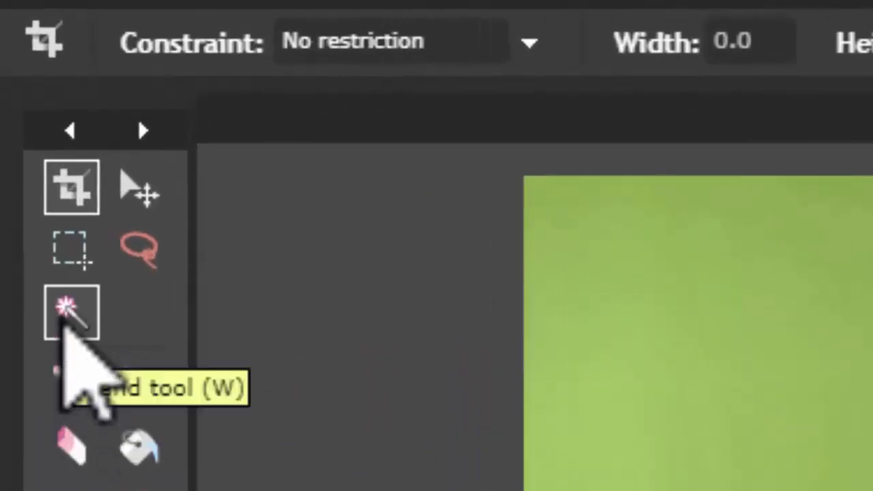
Select all green backdrop areas with the Wand tool at tolerance 21, adding both lower corners and the gap in the chair
{"action": "left_click", "coordinate": [65, 318]}
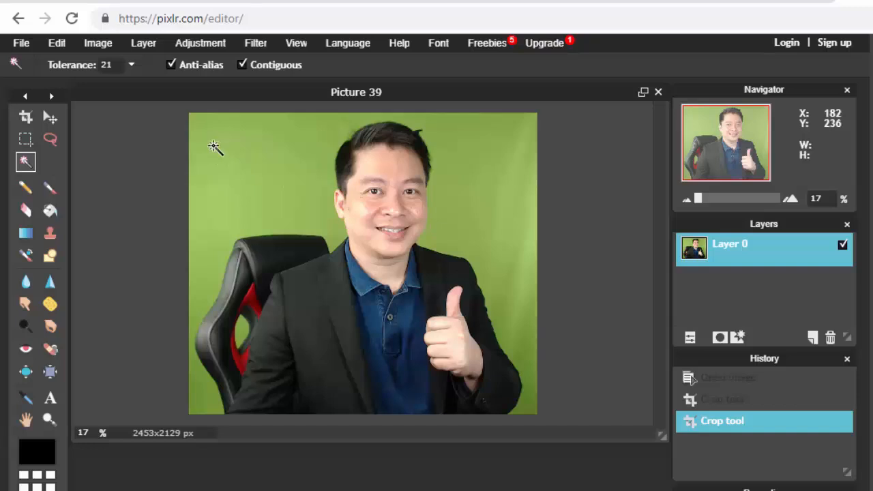
{"action": "left_click", "coordinate": [215, 148]}
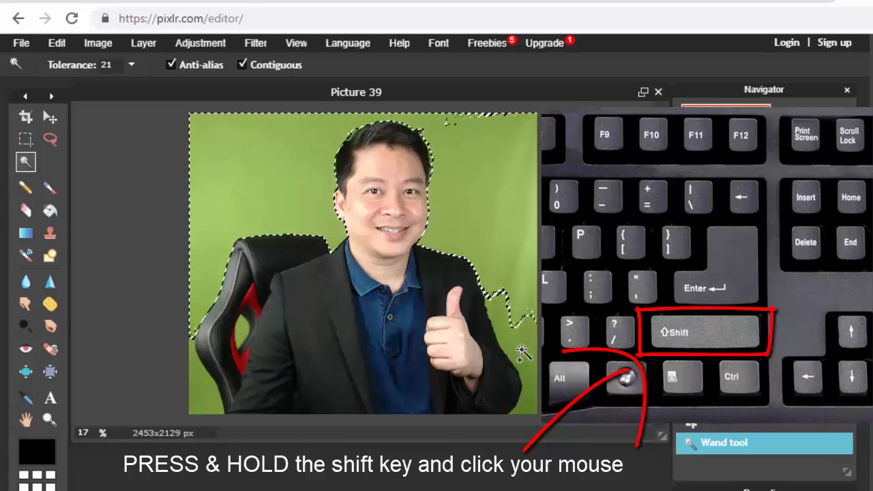
{"action": "left_click", "coordinate": [522, 351], "text": "shift"}
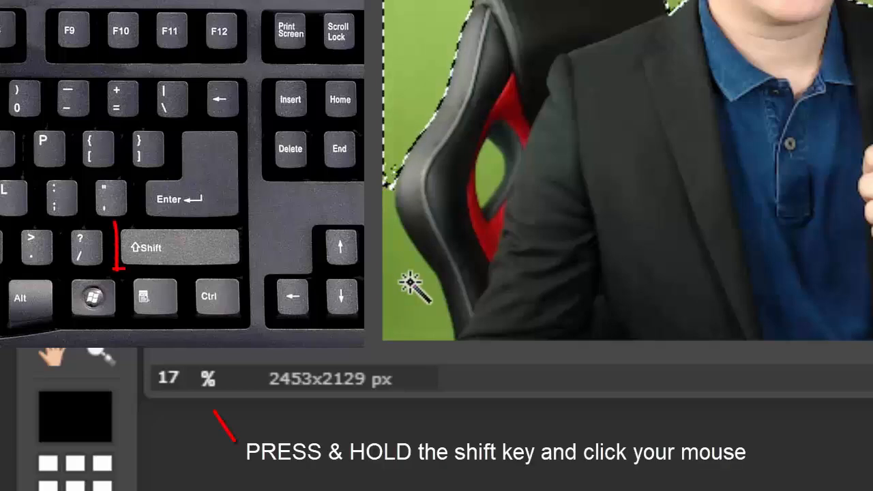
{"action": "key", "text": "shift"}
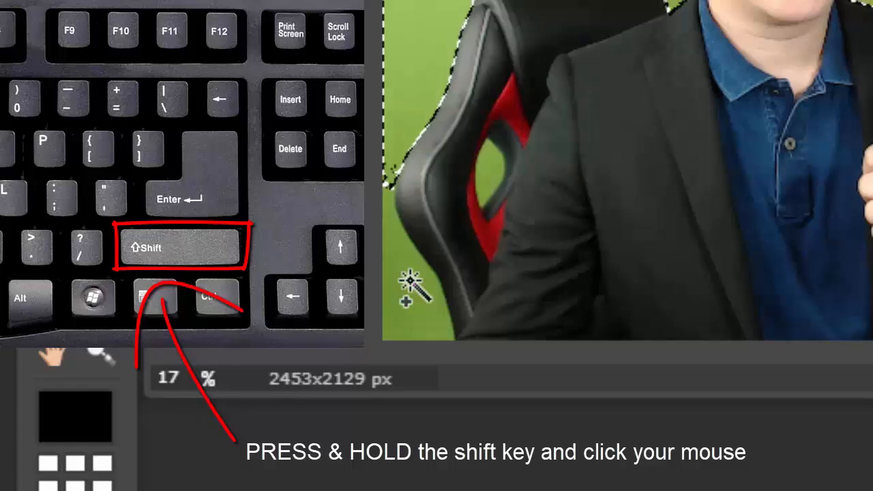
{"action": "left_click", "coordinate": [410, 281], "text": "shift"}
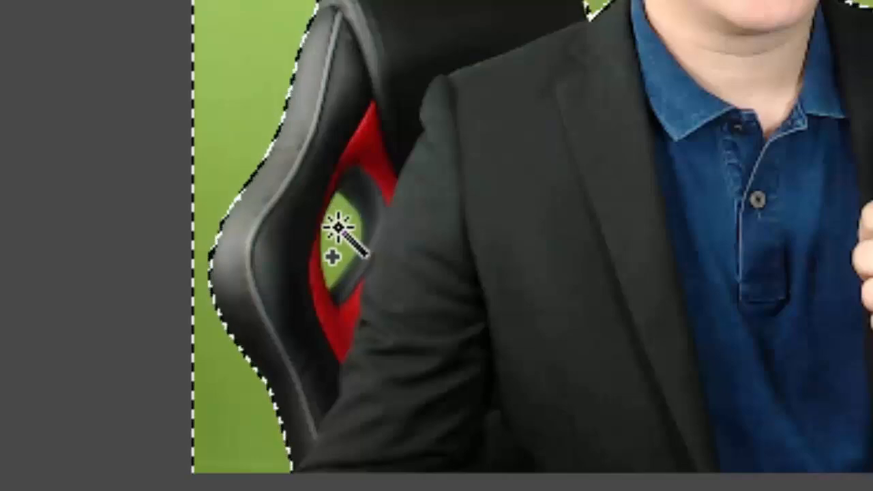
{"action": "left_click", "coordinate": [338, 228], "text": "shift"}
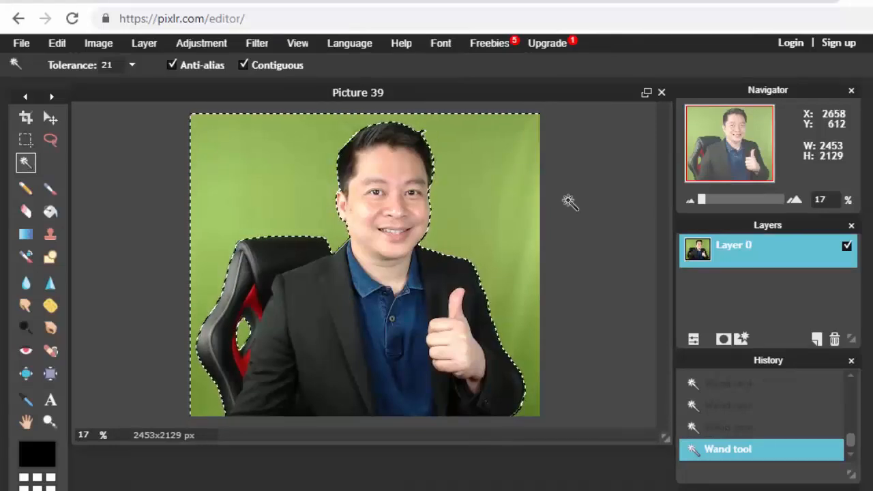
Switch to the Marquee tool and delete the selected green backdrop around the man and the chair
{"action": "right_click", "coordinate": [282, 194]}
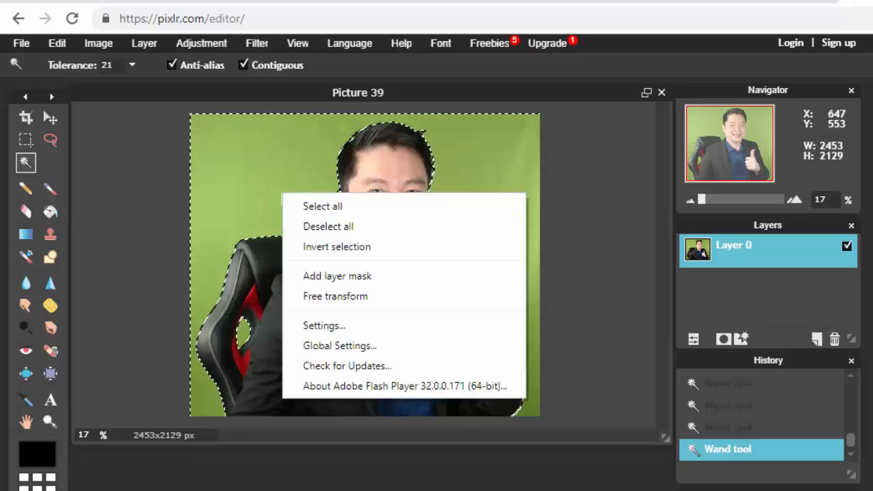
{"action": "left_click", "coordinate": [326, 227]}
{"action": "key", "text": "m"}
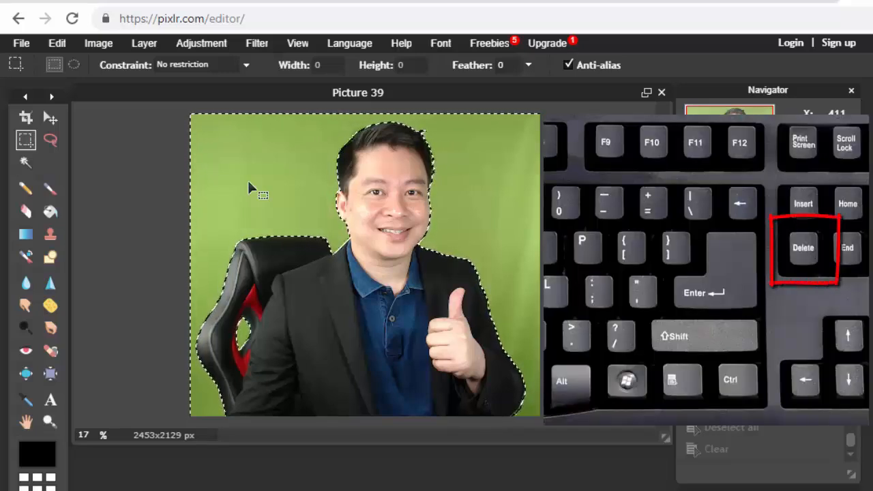
{"action": "key", "text": "Delete"}
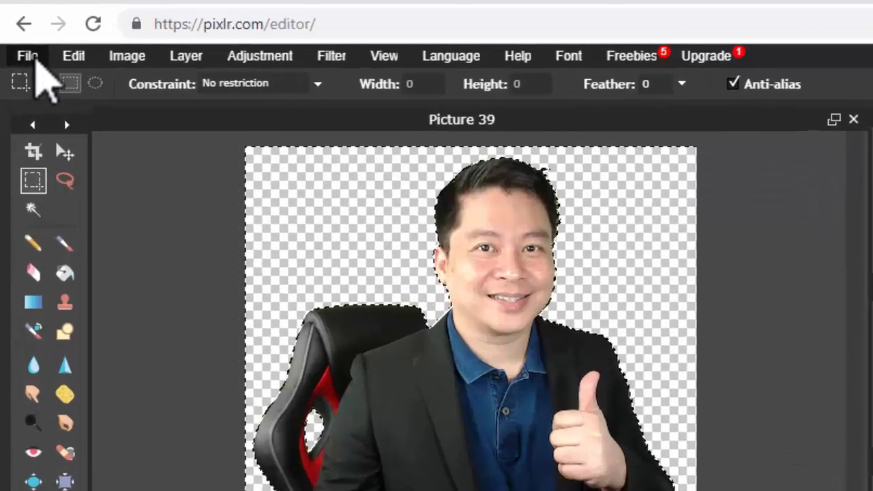
Save the image to the computer in the PNG (Transparent, full quality) format
{"action": "left_click", "coordinate": [21, 43]}
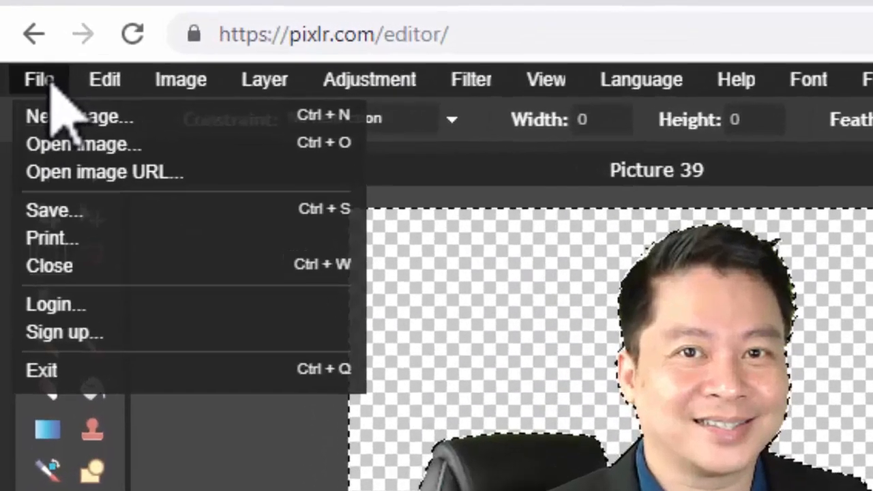
{"action": "left_click", "coordinate": [41, 187]}
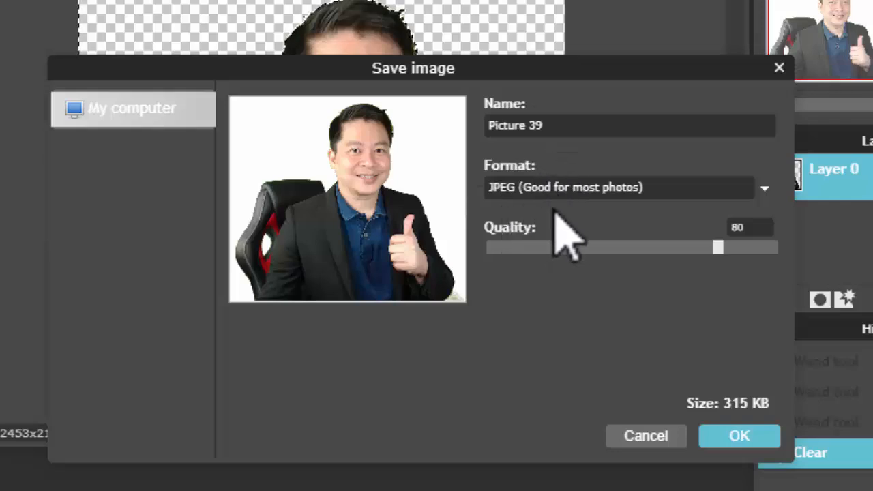
{"action": "left_click", "coordinate": [765, 189]}
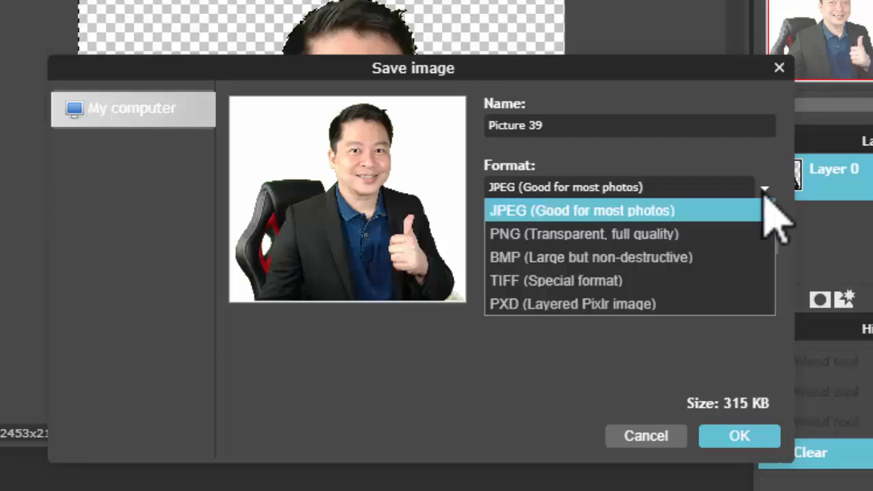
{"action": "left_click", "coordinate": [600, 234]}
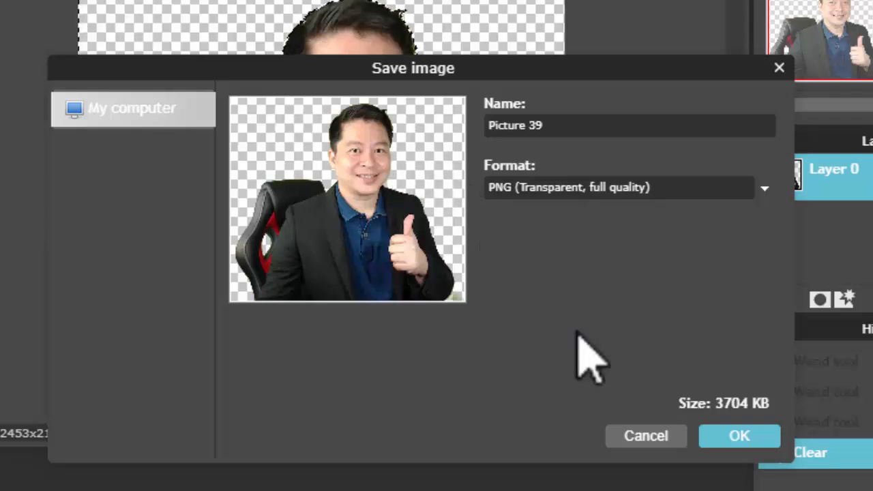
{"action": "left_click", "coordinate": [740, 437]}
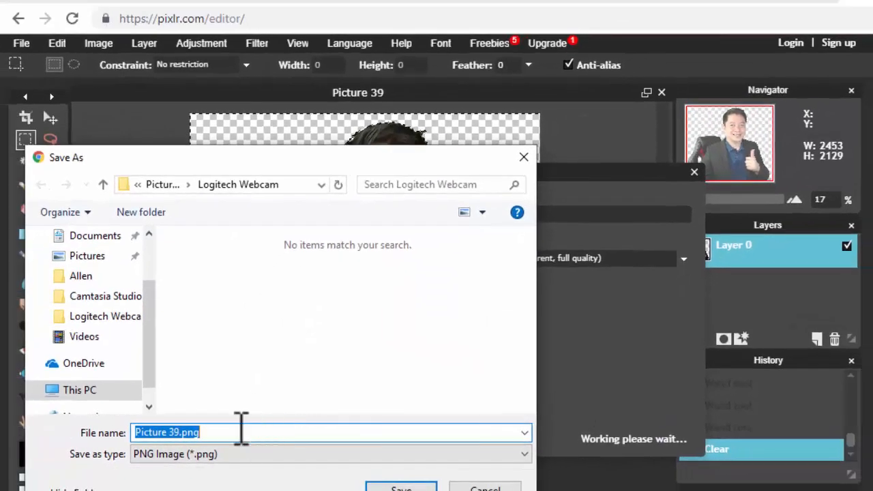
Name the file with the man's first name followed by "TransparentBackground", keeping .png, and save it in the Pictures folder
{"action": "left_click", "coordinate": [240, 432]}
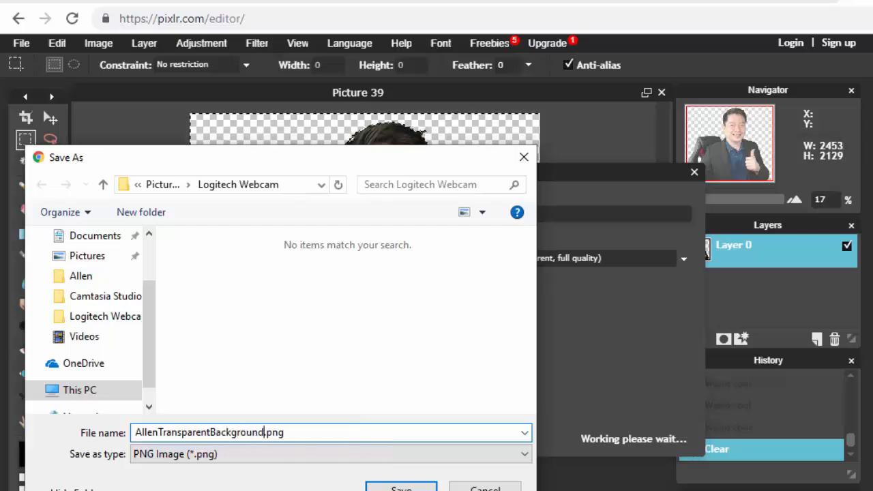
{"action": "left_click_drag", "start_coordinate": [154, 293], "coordinate": [150, 245]}
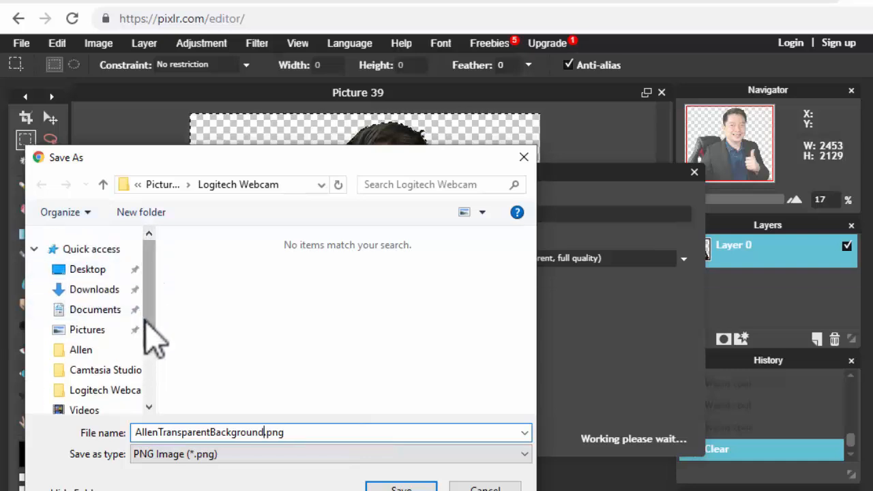
{"action": "mouse_move", "coordinate": [145, 321]}
{"action": "left_mouse_down"}
{"action": "mouse_move", "coordinate": [144, 352]}
{"action": "mouse_move", "coordinate": [152, 308]}
{"action": "left_mouse_up"}
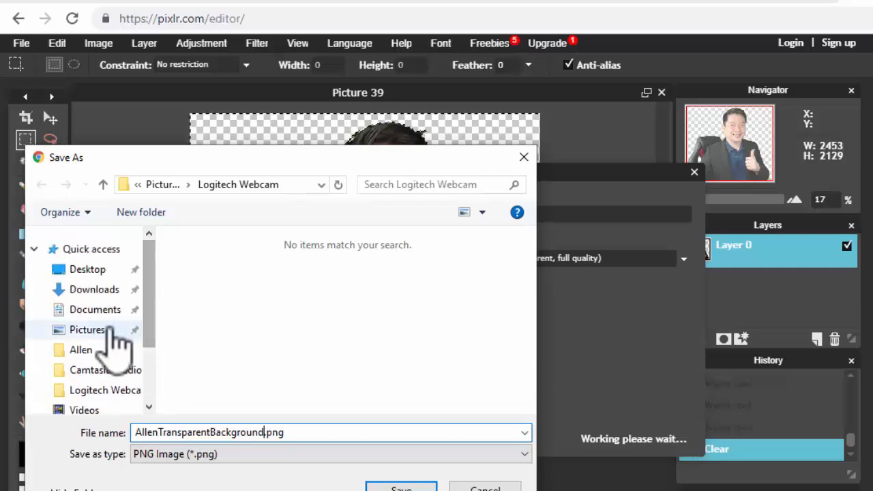
{"action": "left_click", "coordinate": [109, 331]}
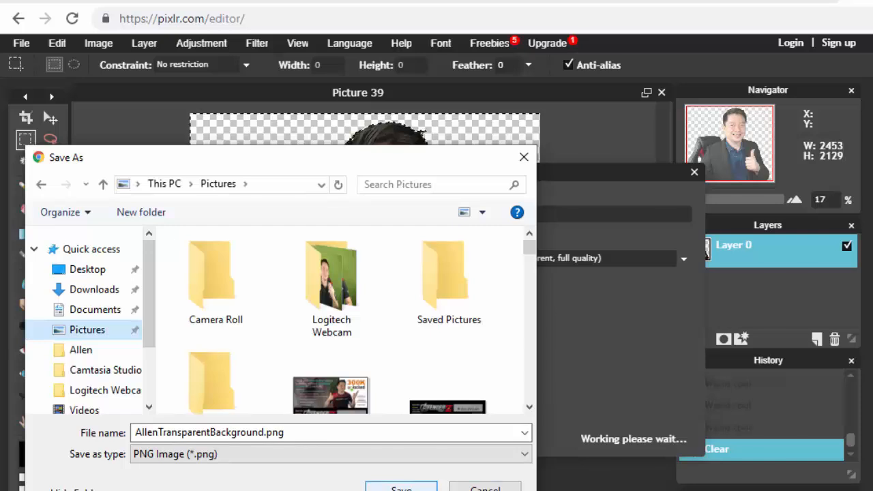
{"action": "key", "text": "Return"}
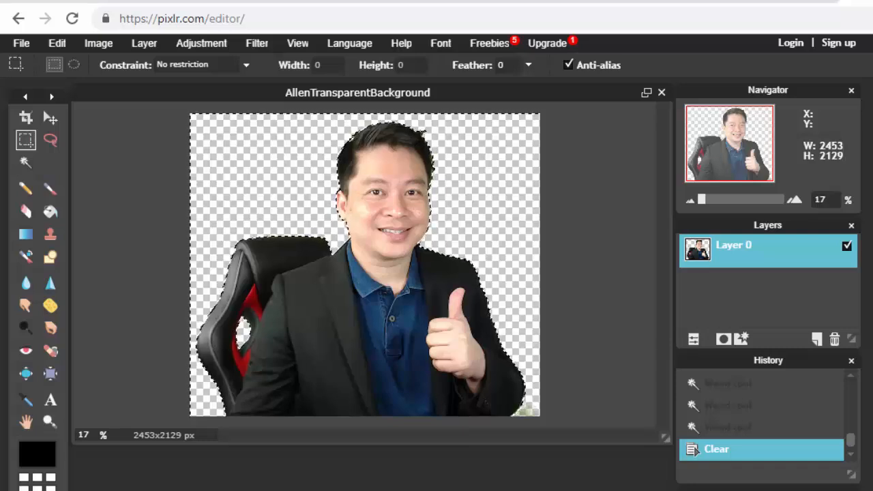
Switch to PowerPoint and bring up the blank Presentation2
{"action": "left_click", "coordinate": [390, 490]}
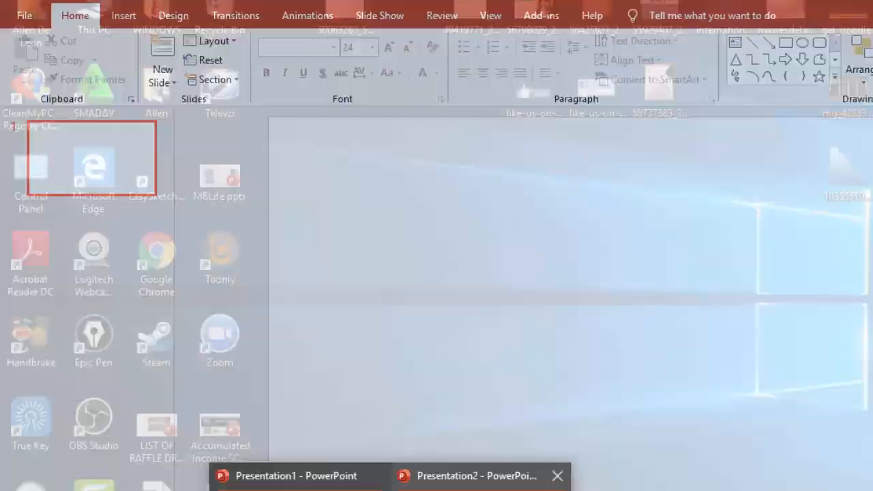
{"action": "left_click", "coordinate": [481, 488]}
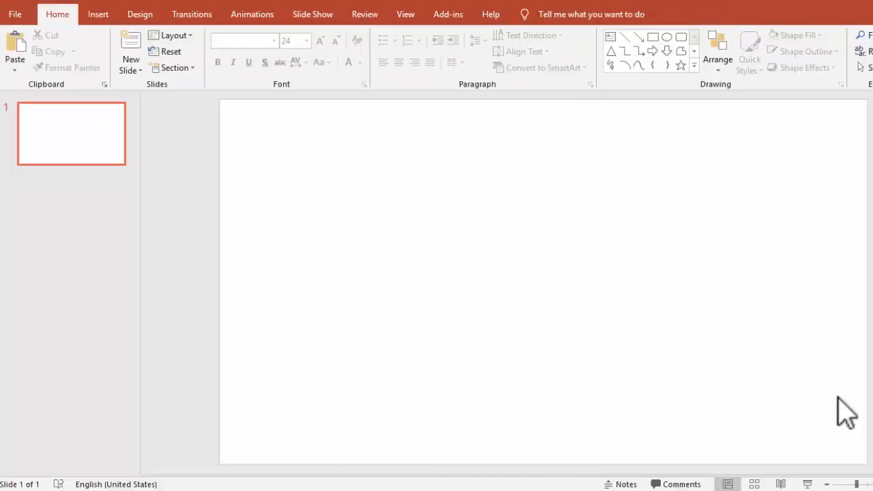